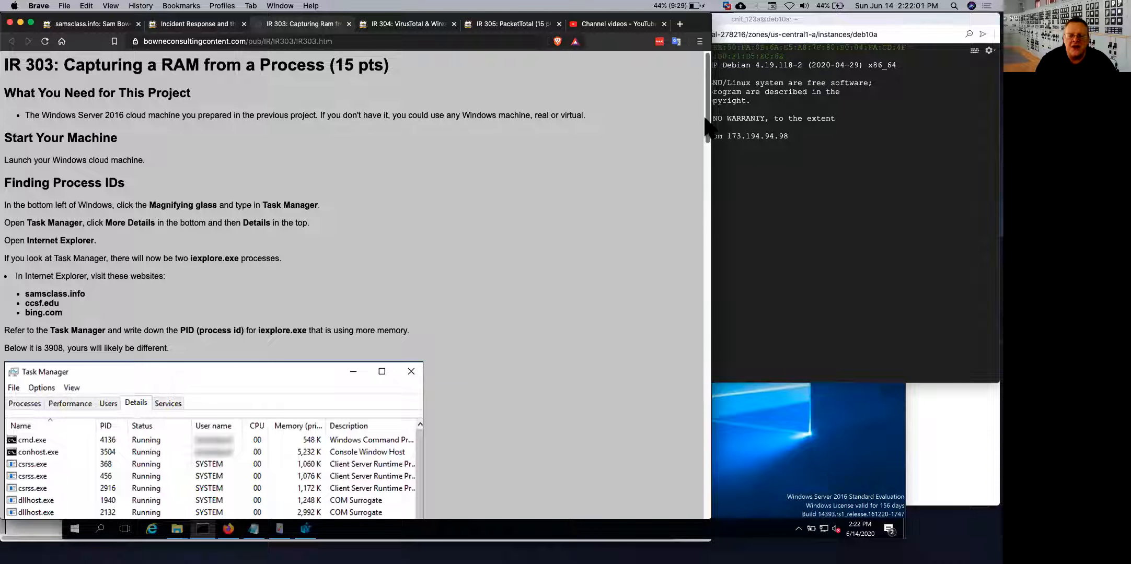
# Enlarge the IR 303 page to 125% and read the Finding Process IDs instructions with the Task Manager example.
pyautogui.moveTo(711, 125)
pyautogui.mouseDown()
pyautogui.moveTo(707, 154)
pyautogui.moveTo(702, 132)
pyautogui.mouseUp()
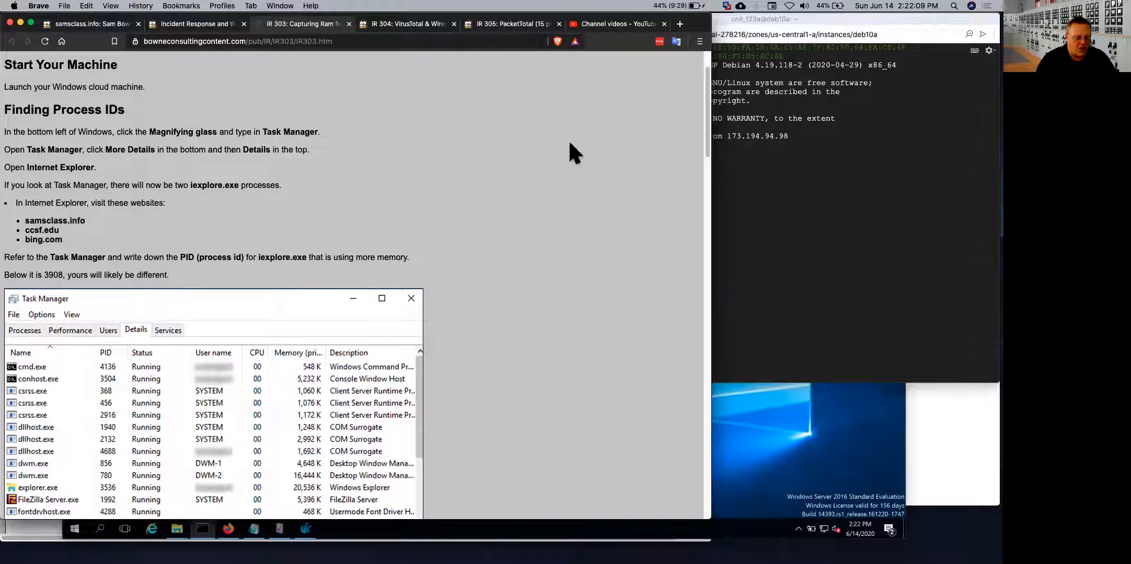
pyautogui.press('super+equal')
pyautogui.press('super+equal')
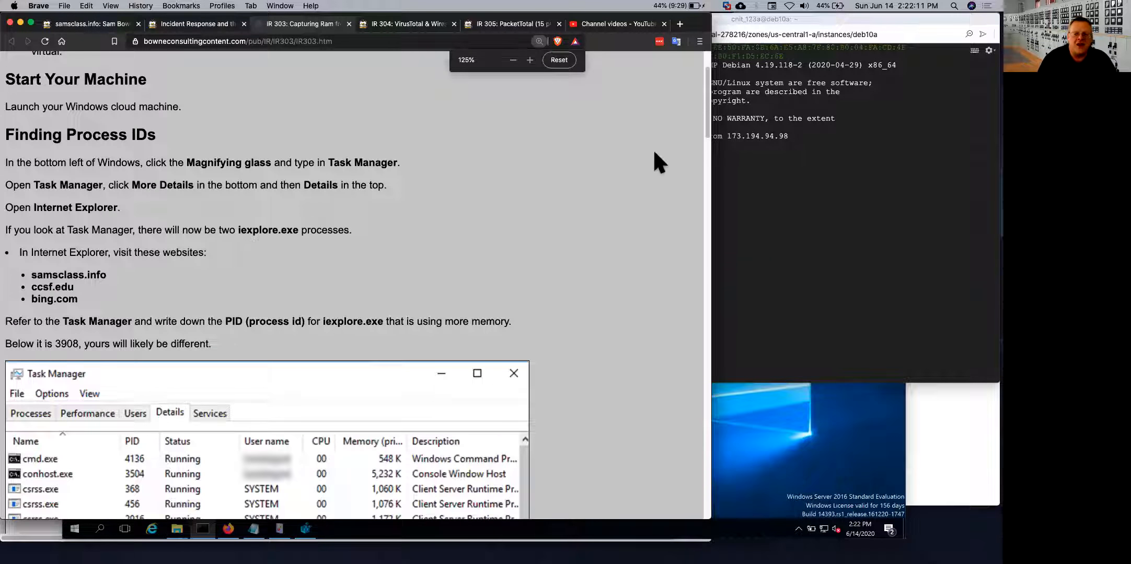
pyautogui.scroll(-10, 679, 162)
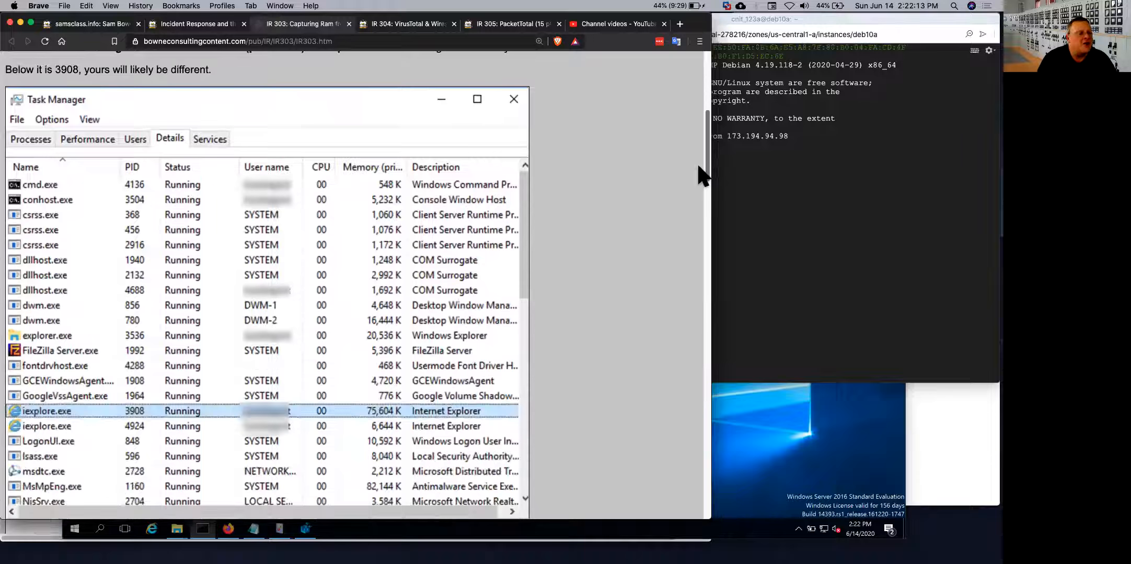
pyautogui.scroll(3, 703, 172)
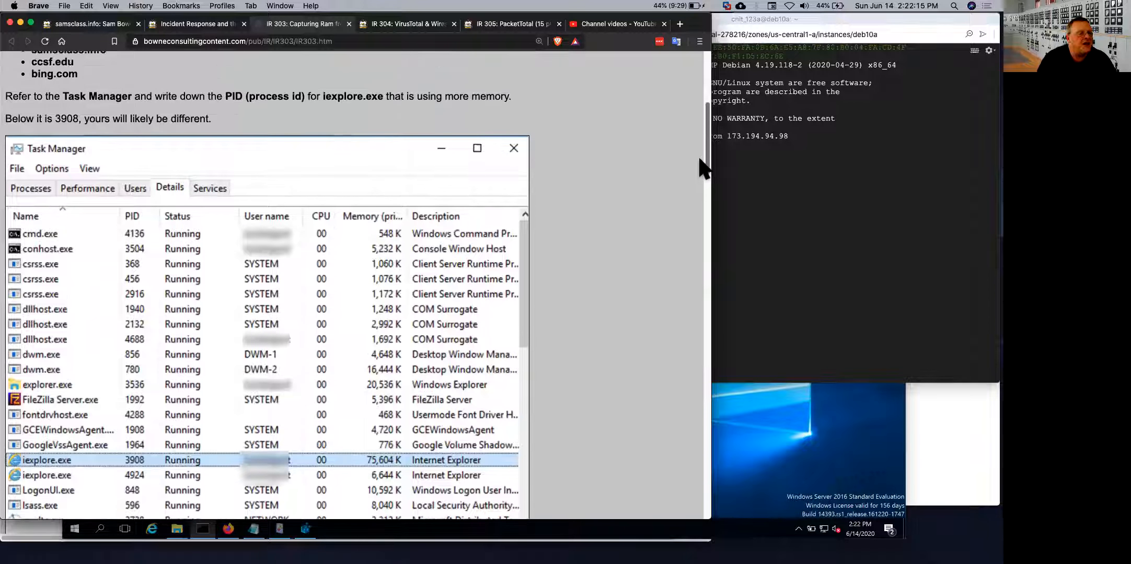
pyautogui.scroll(-3, 702, 170)
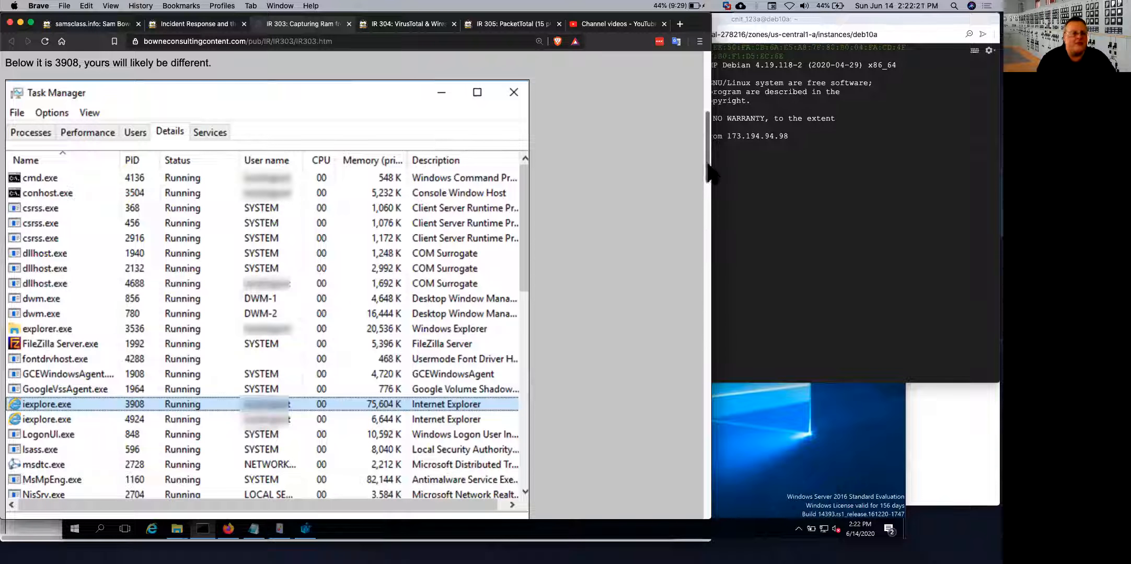
# Review the IR 303 procdump, HxD and Flag IR 303.1 instructions, and close that project page.
pyautogui.moveTo(710, 172); pyautogui.dragTo(681, 356)
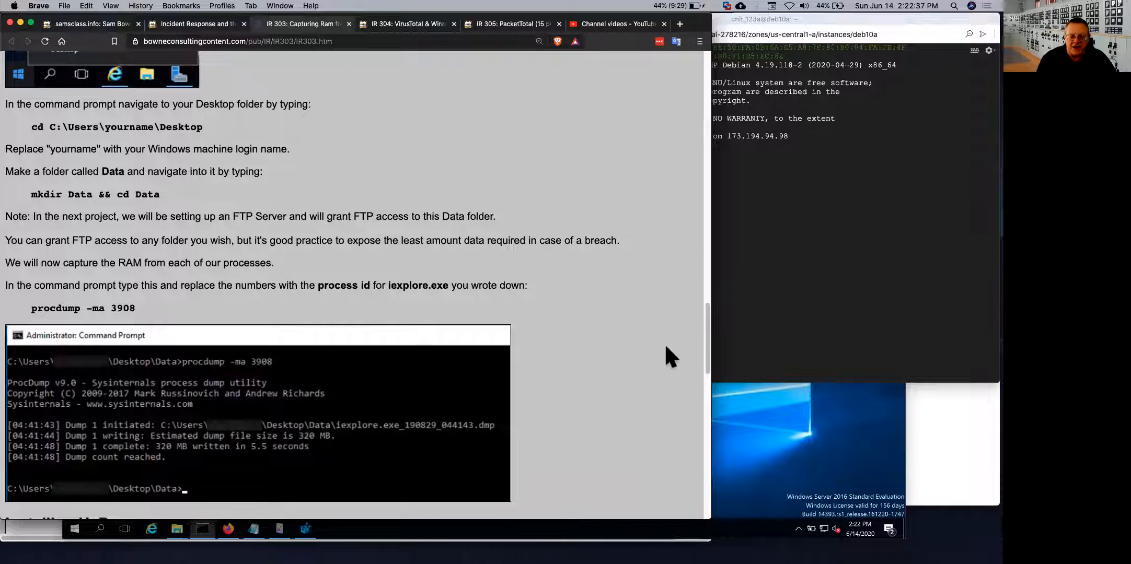
pyautogui.moveTo(705, 358); pyautogui.dragTo(687, 398)
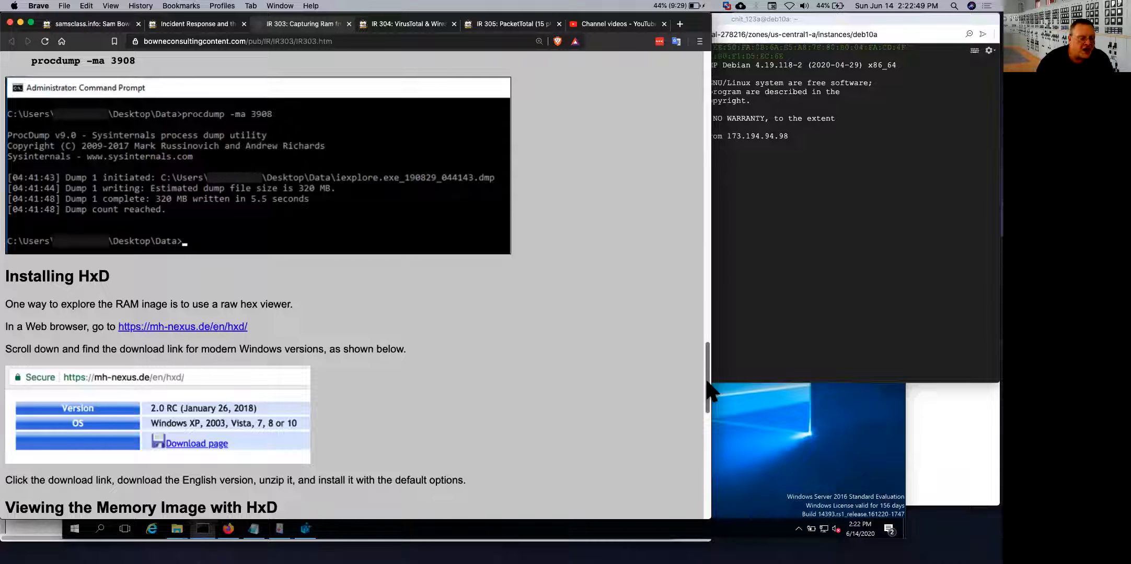
pyautogui.moveTo(709, 391); pyautogui.dragTo(691, 469)
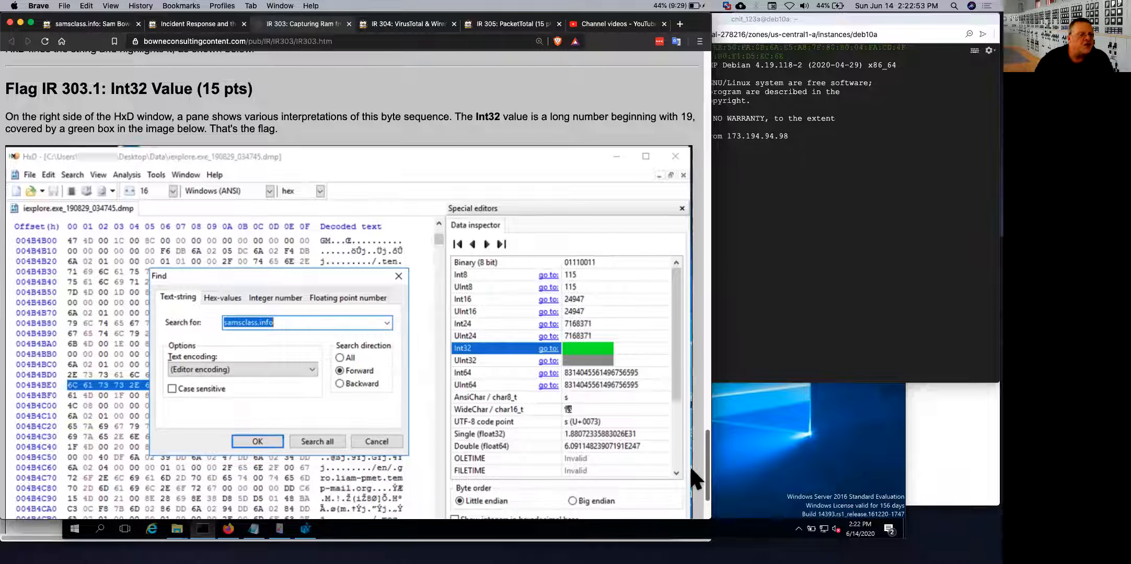
pyautogui.moveTo(691, 472); pyautogui.dragTo(691, 474)
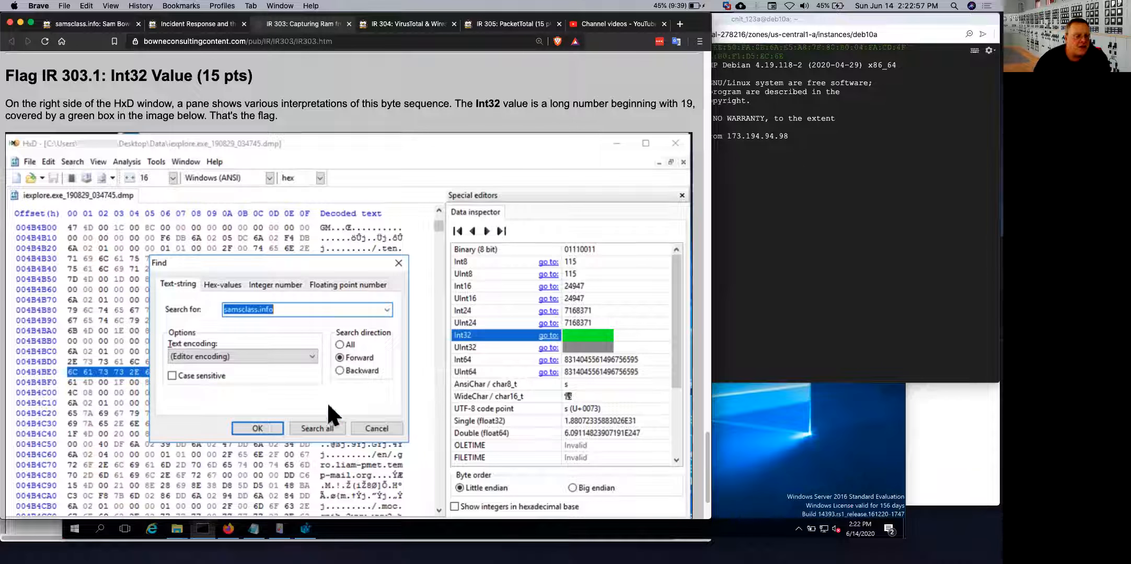
pyautogui.moveTo(708, 472); pyautogui.dragTo(710, 499)
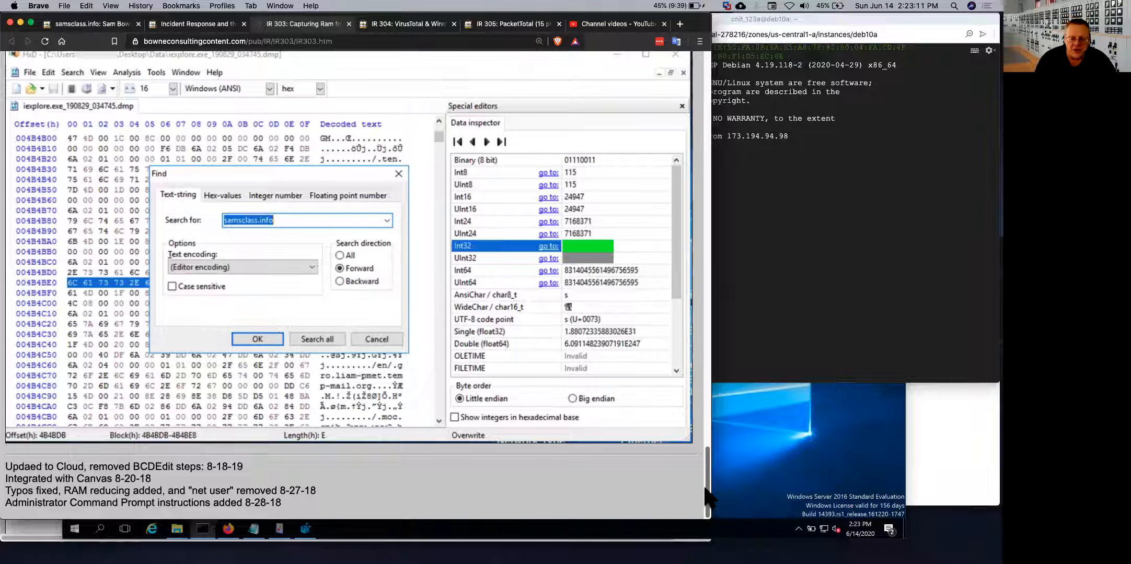
pyautogui.moveTo(708, 496); pyautogui.dragTo(700, 68)
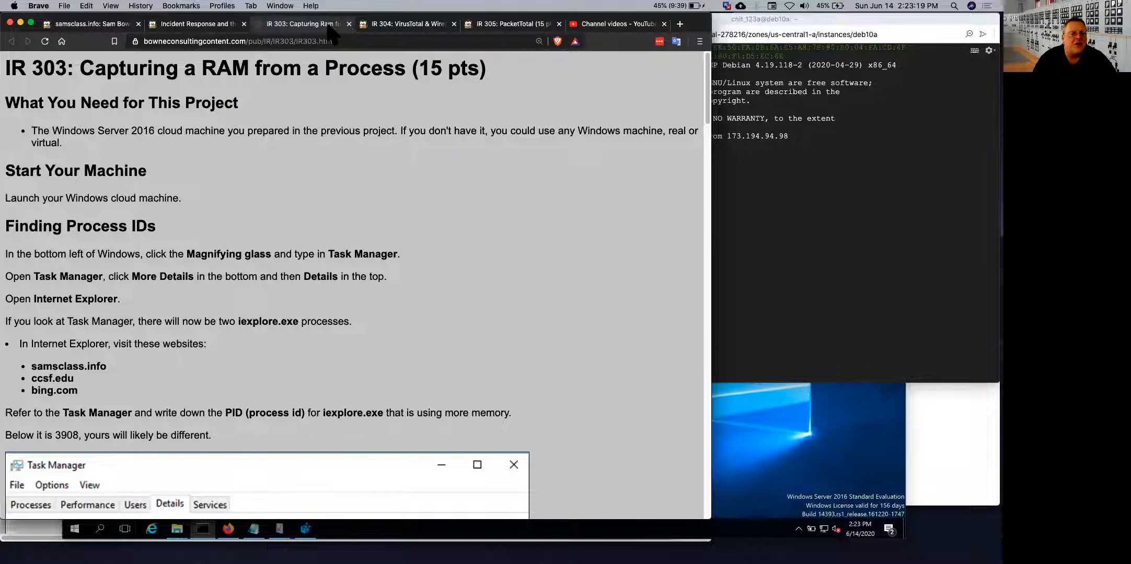
pyautogui.click(349, 24)
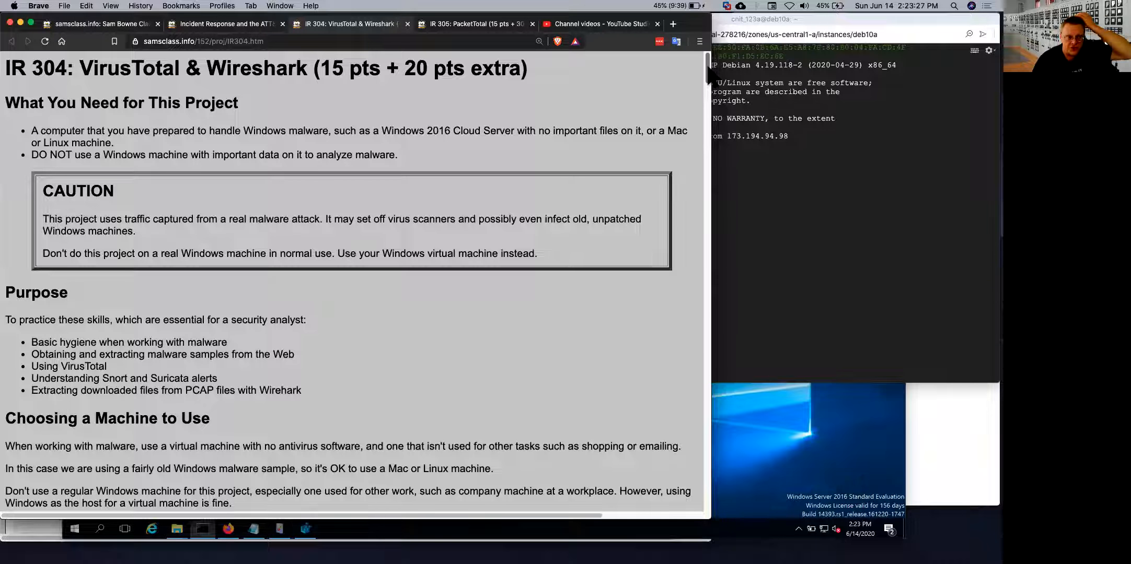
# Read the IR 304 instructions on choosing a machine, downloading and unzipping the malware traffic sample, and submitting it to VirusTotal.
pyautogui.scroll(-2, 709, 74)
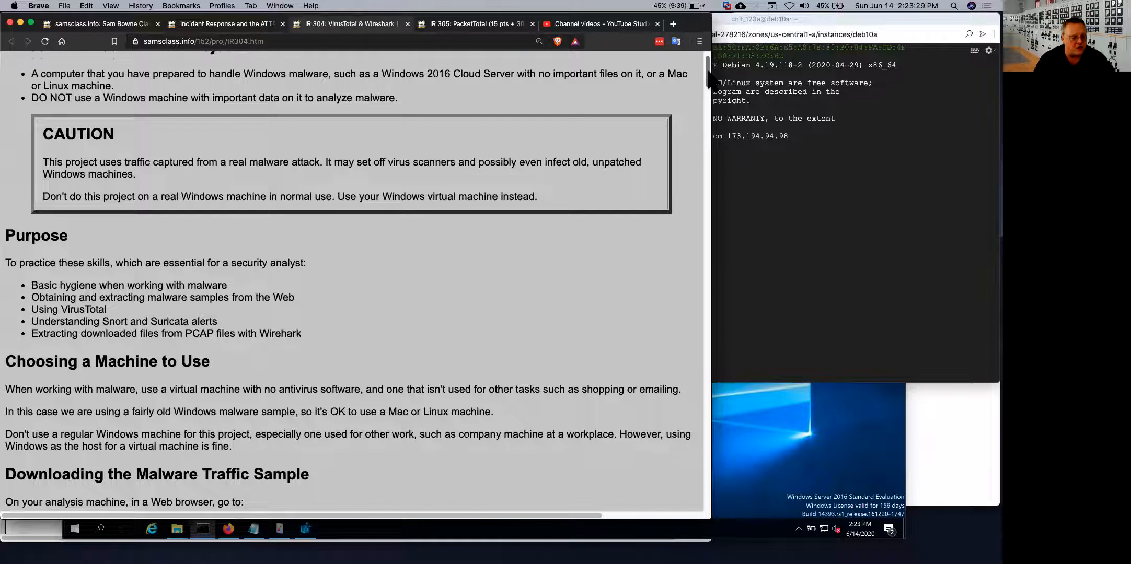
pyautogui.moveTo(708, 70); pyautogui.dragTo(708, 99)
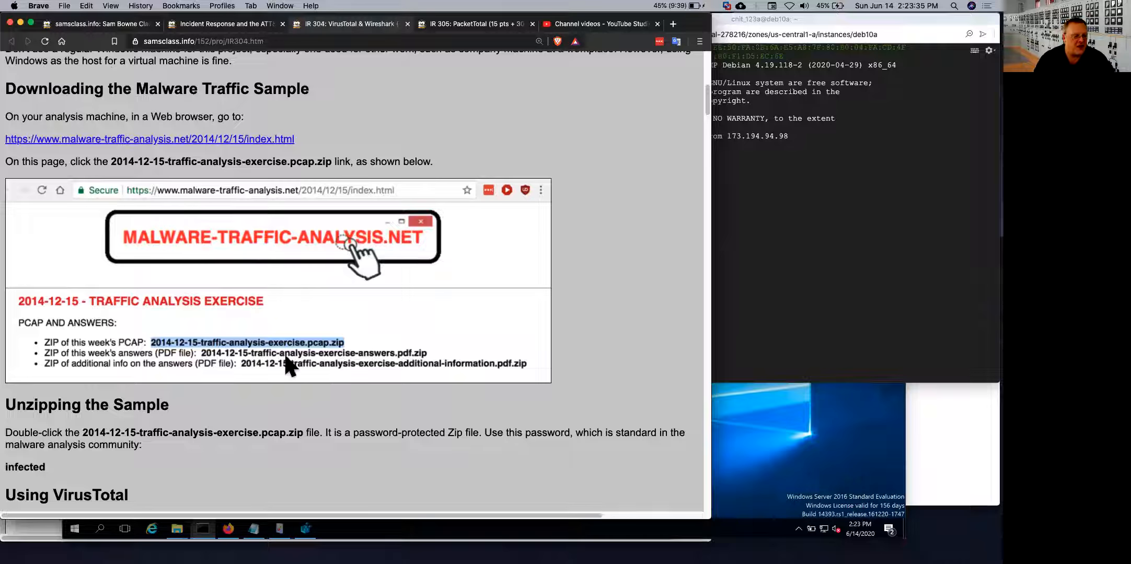
pyautogui.moveTo(702, 101); pyautogui.dragTo(696, 128)
pyautogui.scroll(-8, 694, 127)
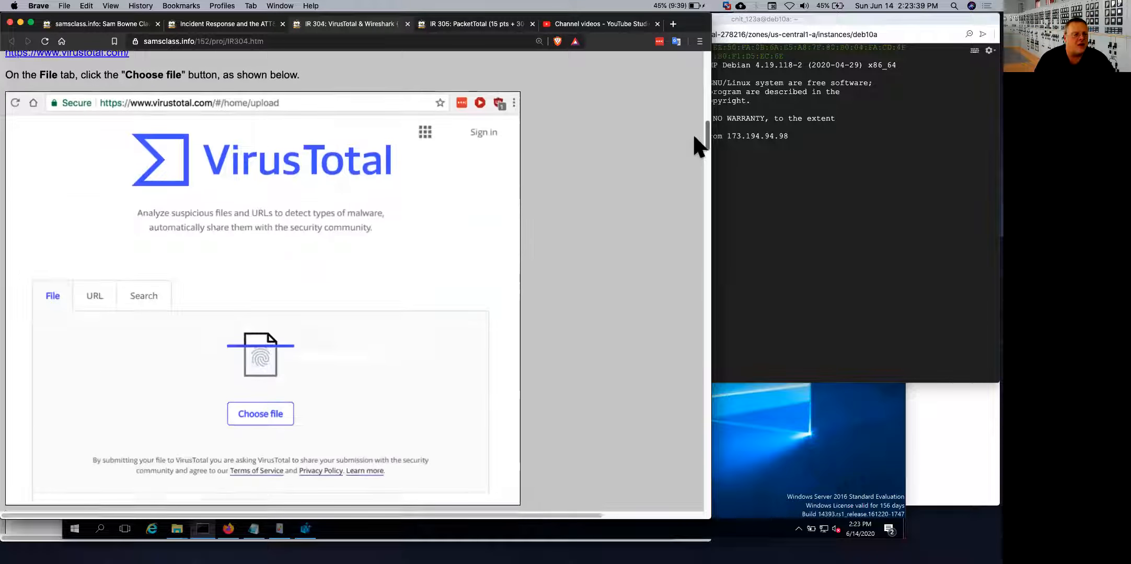
pyautogui.scroll(10, 691, 141)
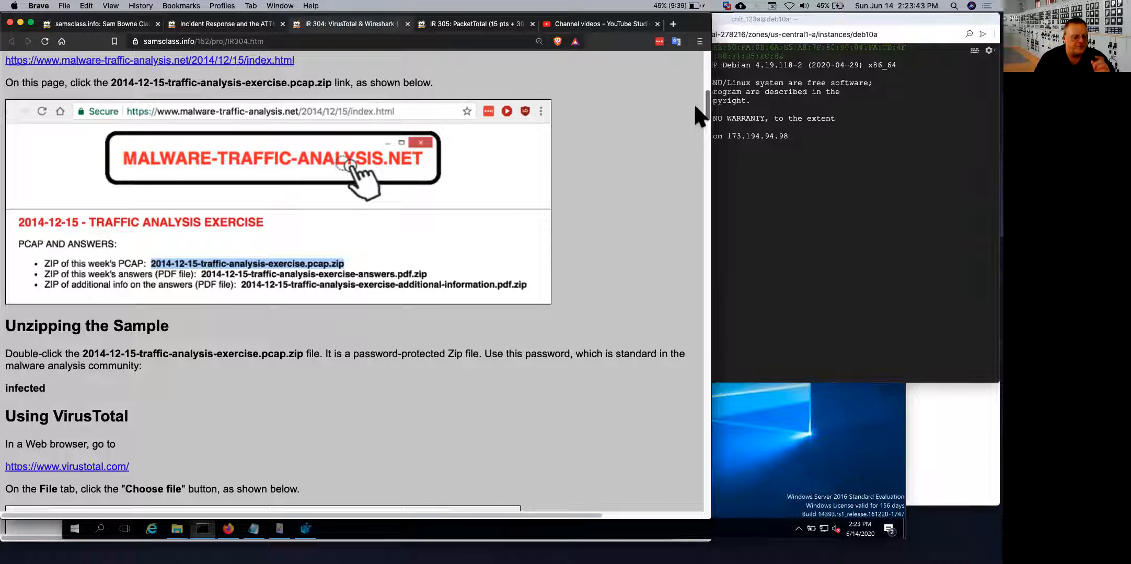
pyautogui.scroll(-1, 695, 107)
pyautogui.scroll(-12, 693, 104)
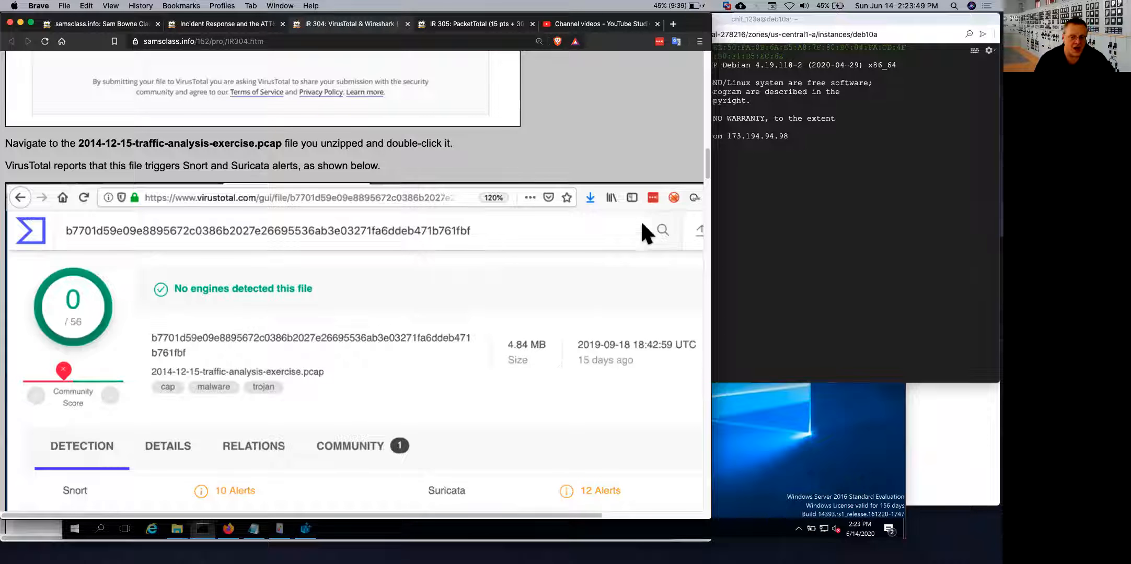
# Examine the Flag IR 304.1 DNS Request section and the Snort and Suricata alerts example.
pyautogui.moveTo(706, 175); pyautogui.dragTo(704, 212)
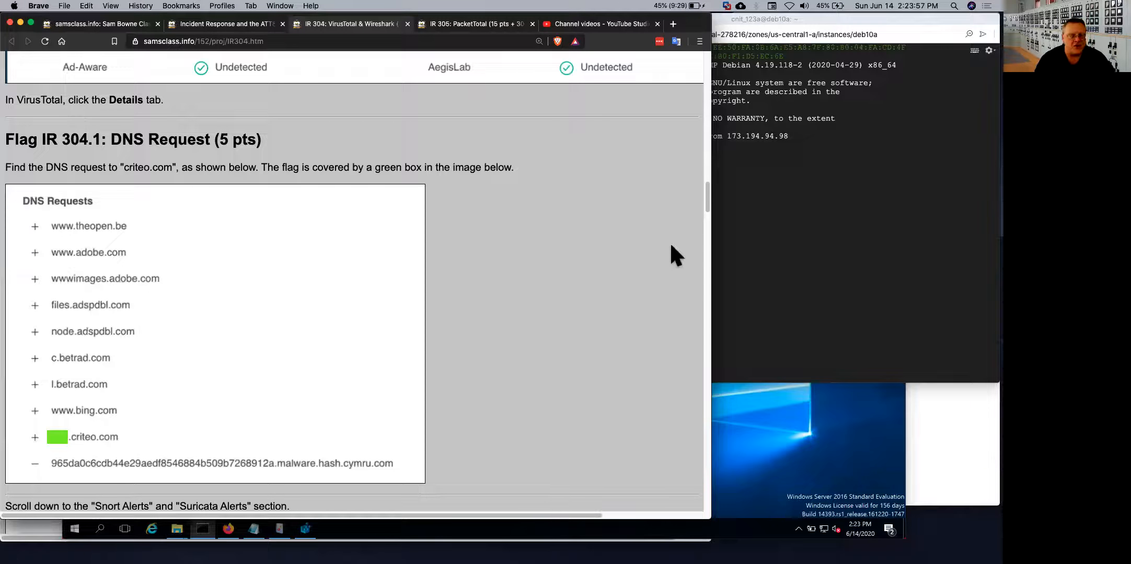
pyautogui.scroll(-2, 662, 244)
pyautogui.moveTo(703, 202); pyautogui.dragTo(702, 230)
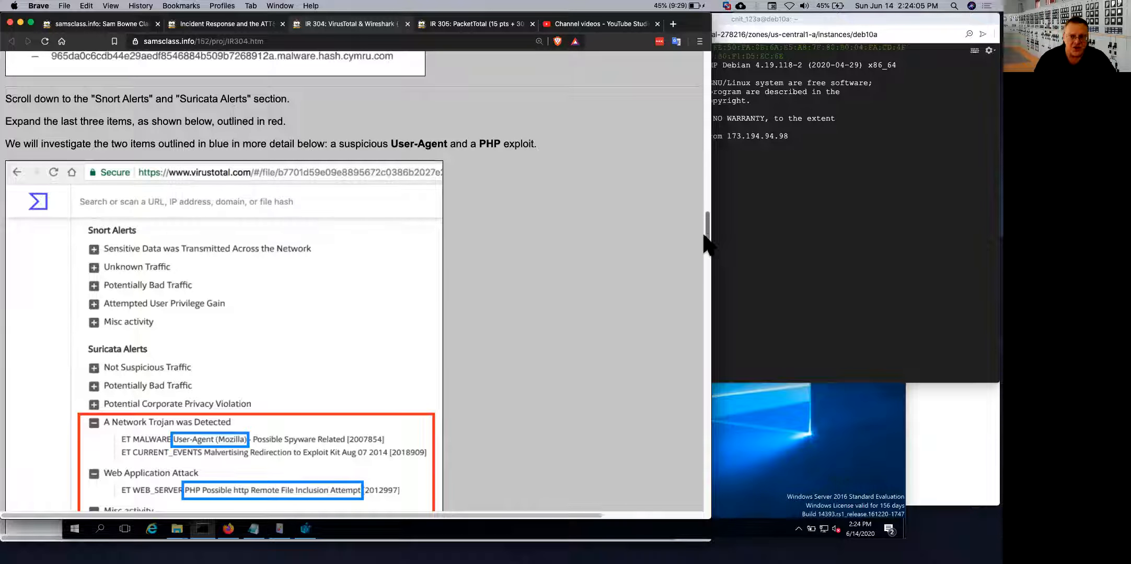
pyautogui.scroll(-2, 705, 241)
# Review the Wireshark section on examining PHP requests, including removing the User-Agent column and filtering with "http && frame contains php".
pyautogui.moveTo(706, 238); pyautogui.dragTo(678, 362)
pyautogui.scroll(-10, 677, 358)
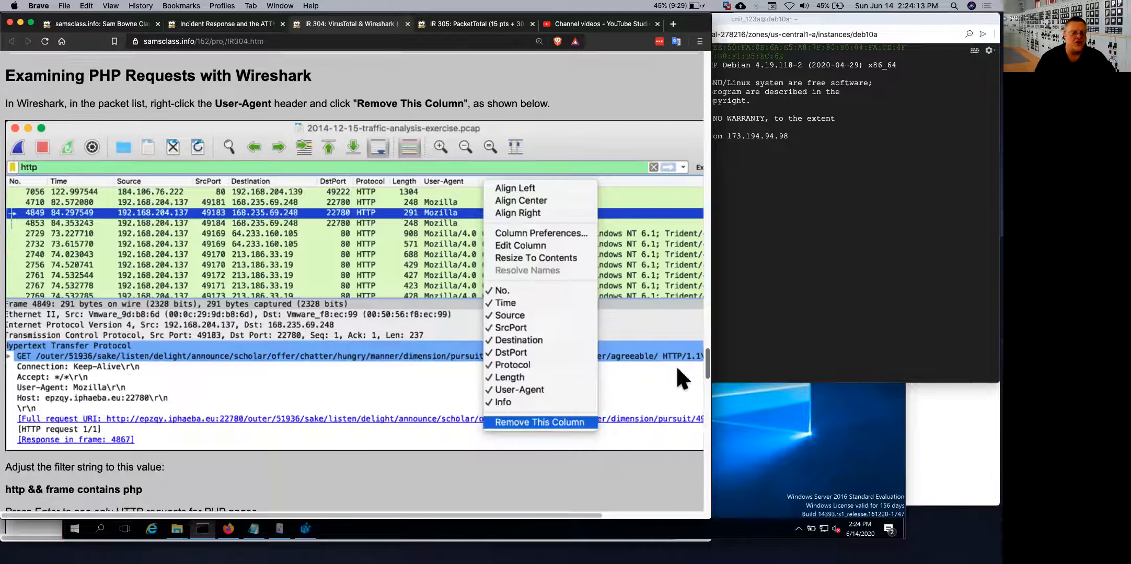
pyautogui.scroll(-15, 676, 365)
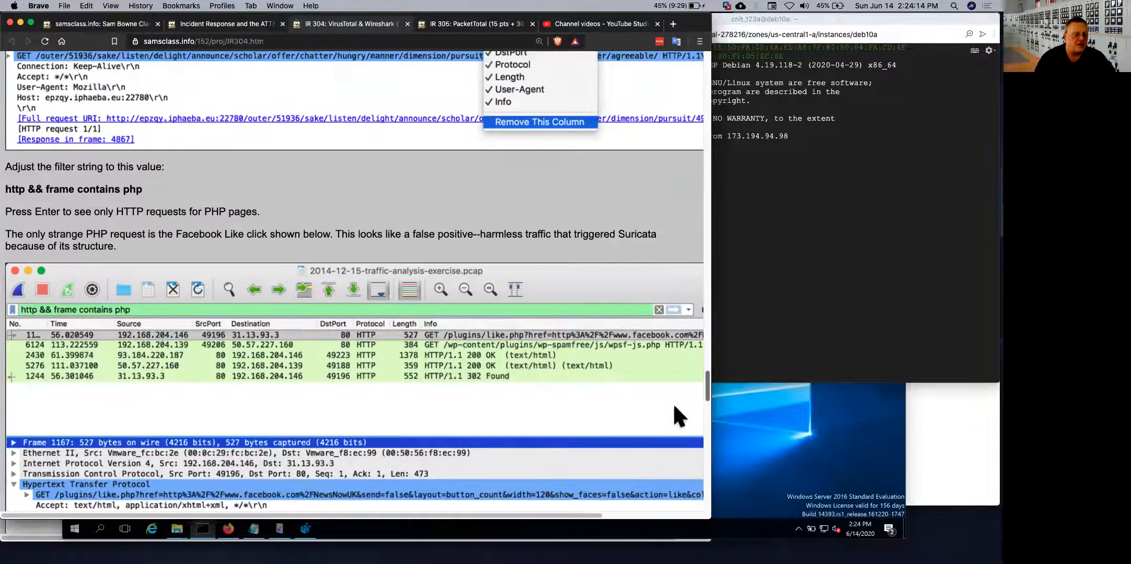
pyautogui.scroll(-3, 675, 425)
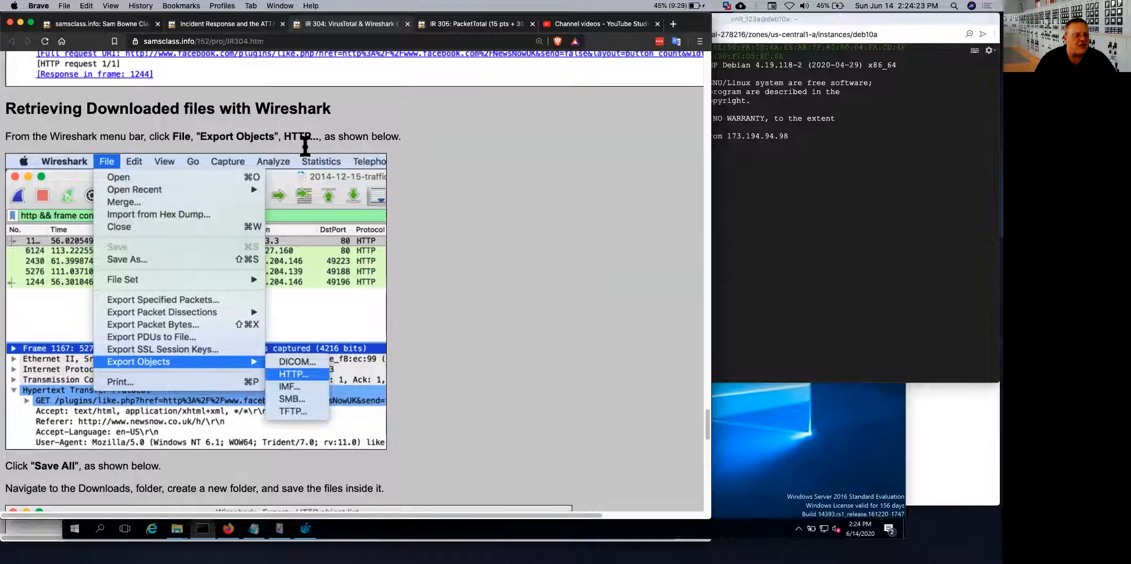
# Read how to export HTTP objects with Wireshark, and review flags IR 304.3 to IR 304.6.
pyautogui.scroll(-2, 436, 248)
pyautogui.scroll(-3, 434, 244)
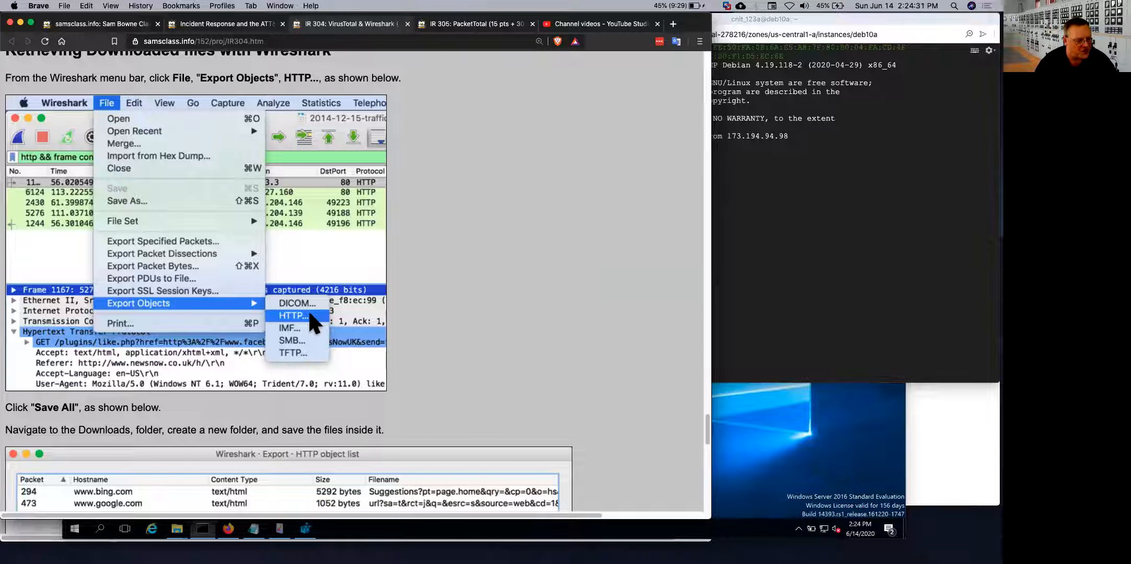
pyautogui.scroll(-5, 329, 264)
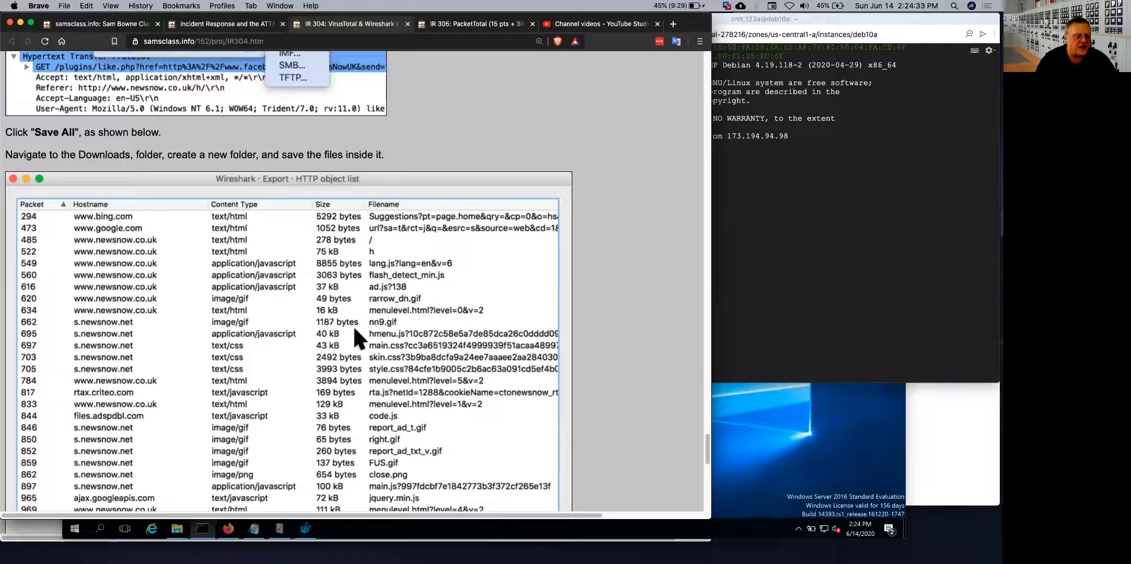
pyautogui.moveTo(701, 446); pyautogui.dragTo(705, 465)
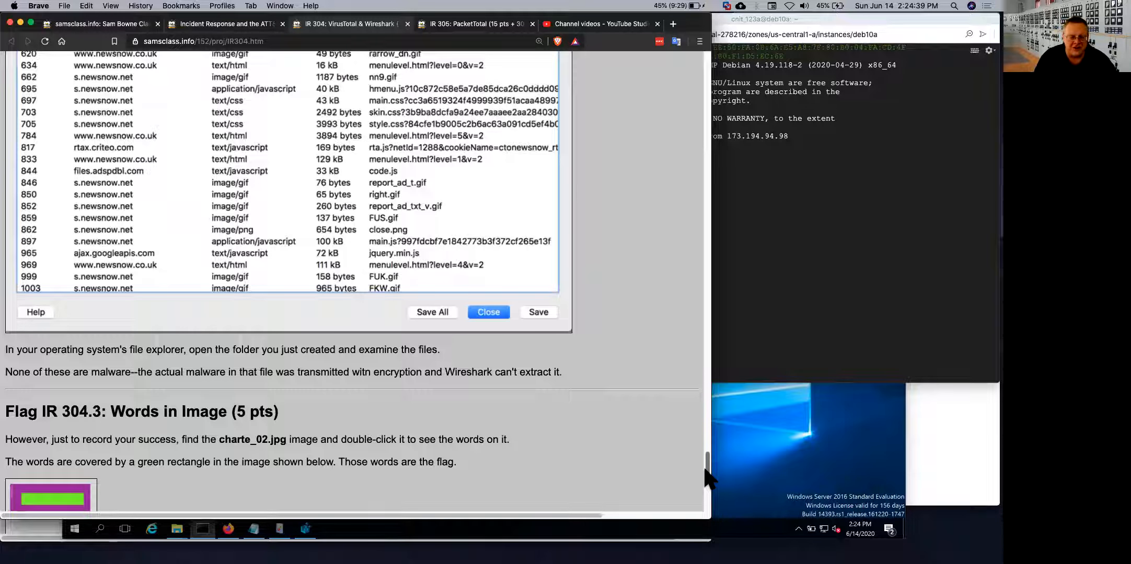
pyautogui.scroll(-7, 707, 478)
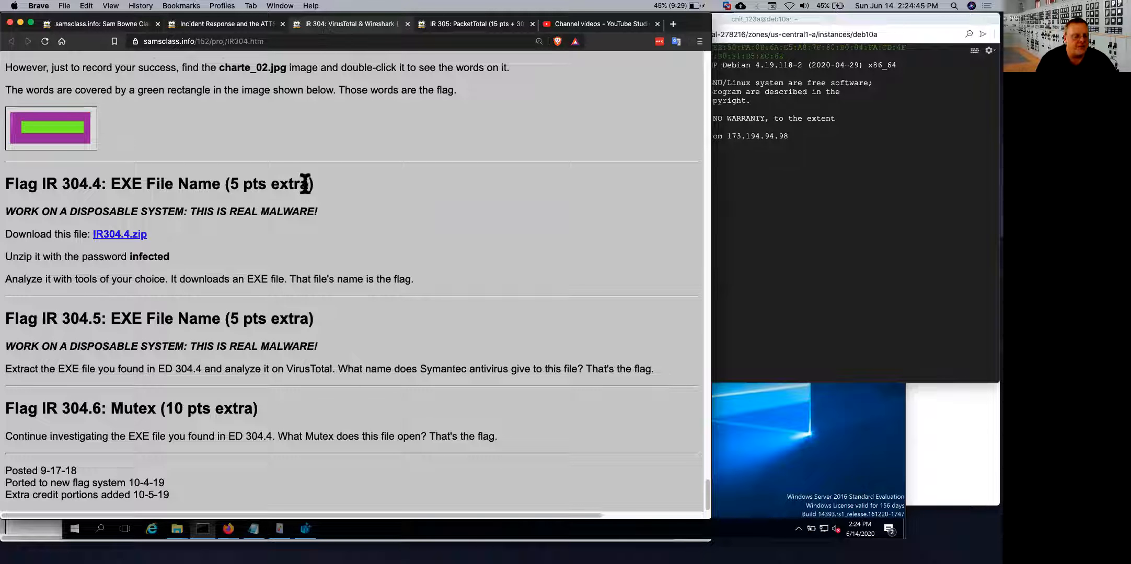
# Bring up the IR 305 PacketTotal project page and examine its Malicious Activity alert list.
pyautogui.click(470, 28)
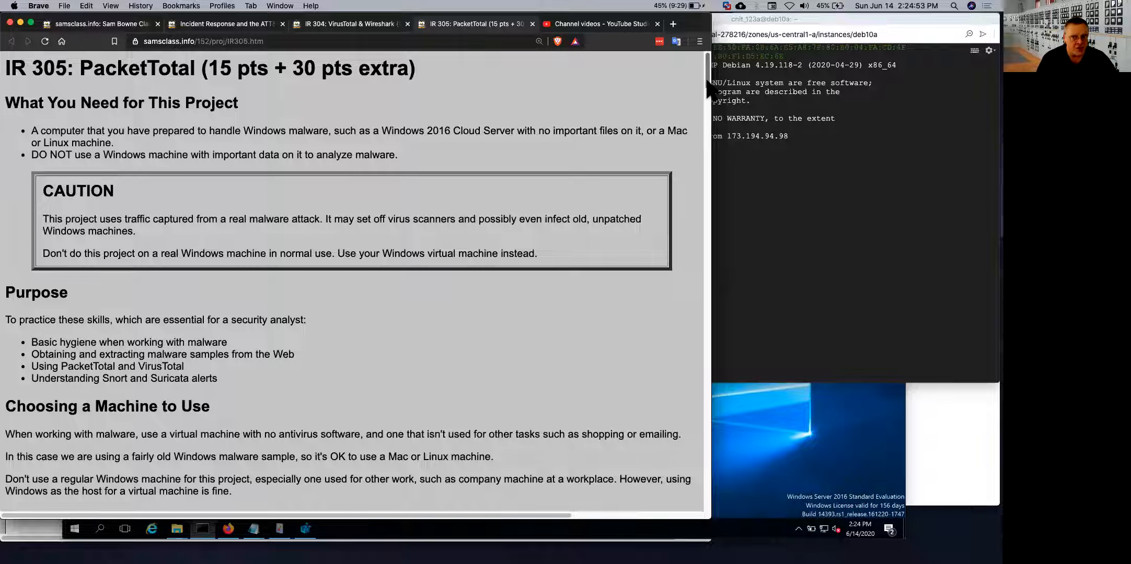
pyautogui.moveTo(707, 81); pyautogui.dragTo(684, 220)
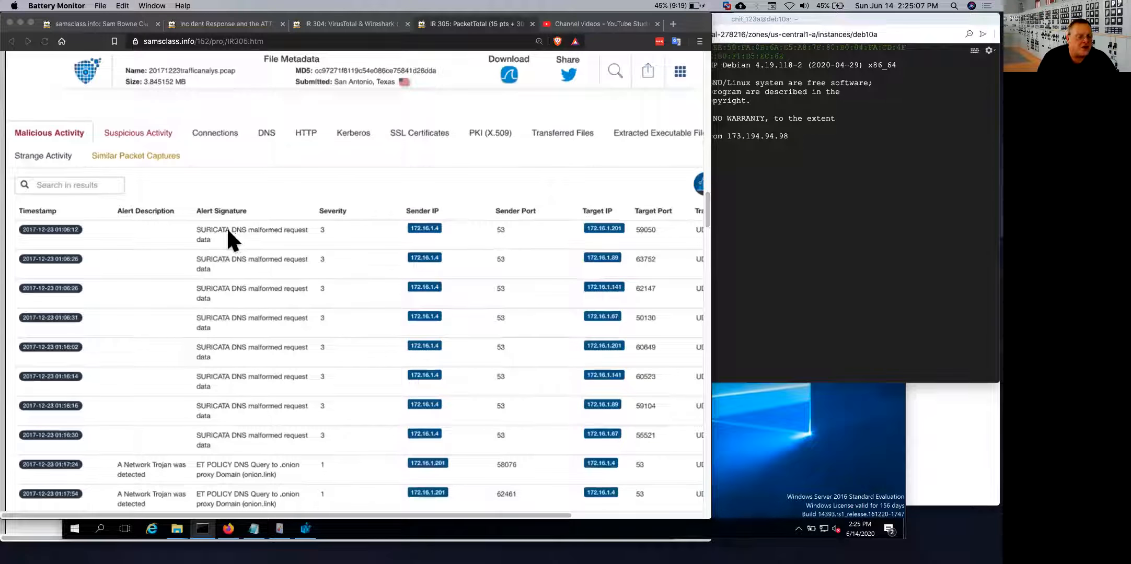
pyautogui.scroll(-5, 235, 412)
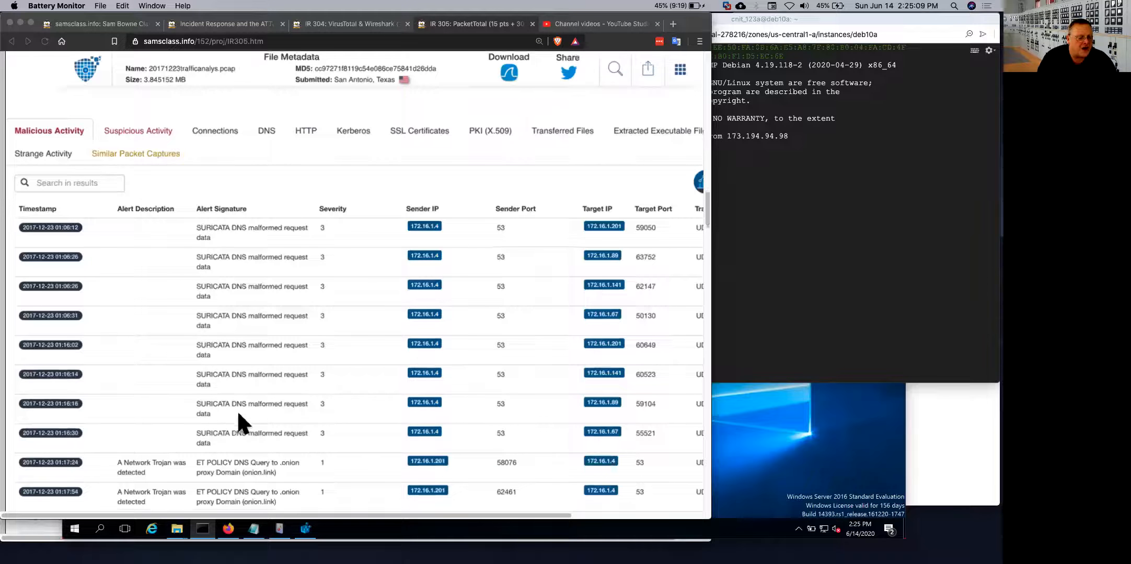
pyautogui.scroll(-1, 245, 407)
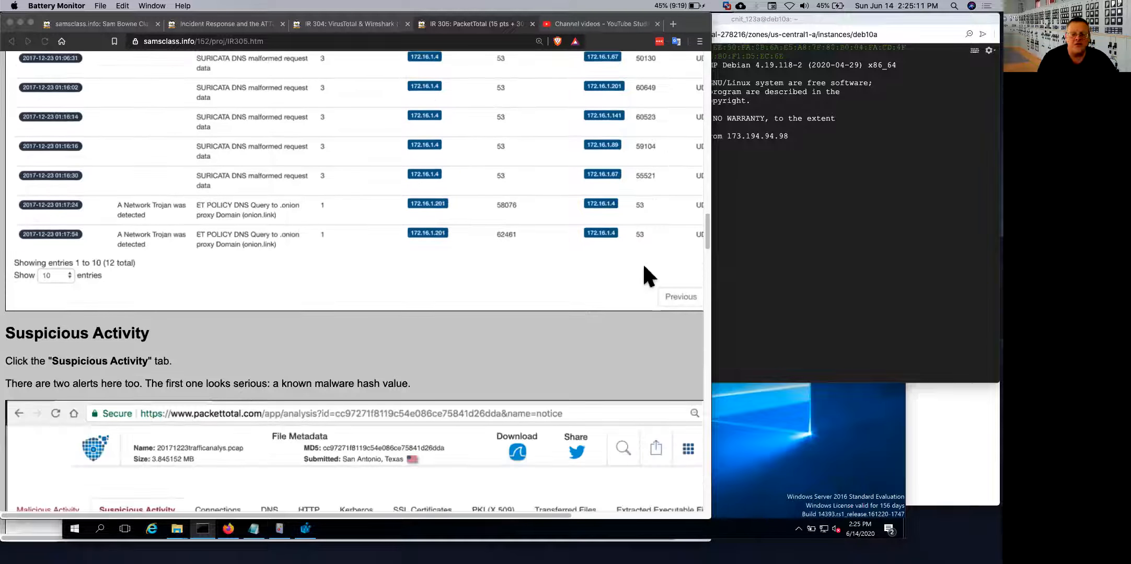
# Widen the browser window to fit the IR 305 page, and review the sections for flags IR 305.1 to IR 305.5.
pyautogui.moveTo(707, 238); pyautogui.dragTo(689, 362)
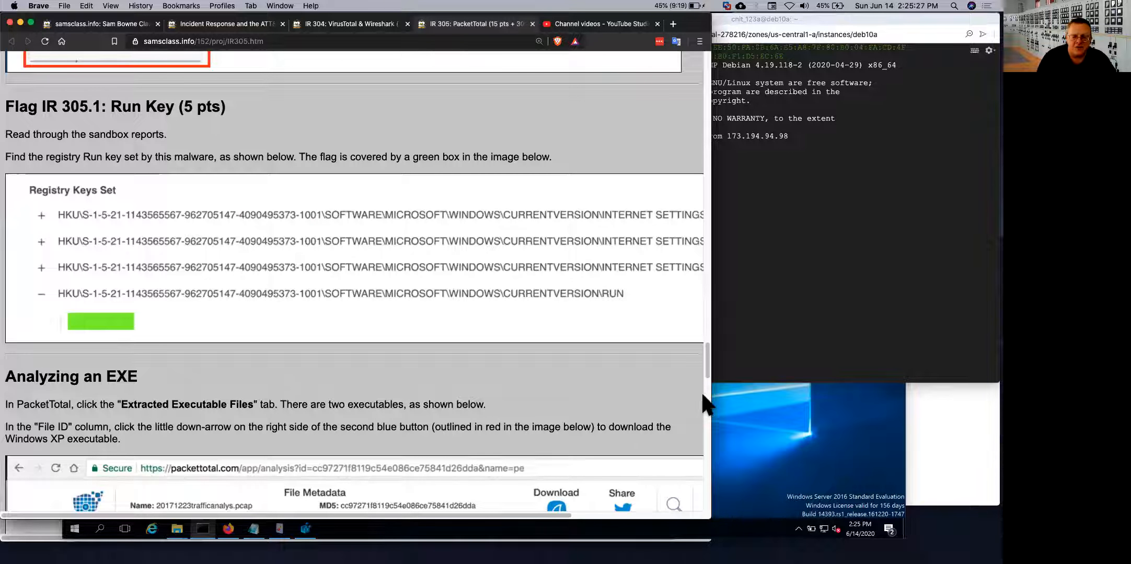
pyautogui.moveTo(709, 399); pyautogui.dragTo(881, 390)
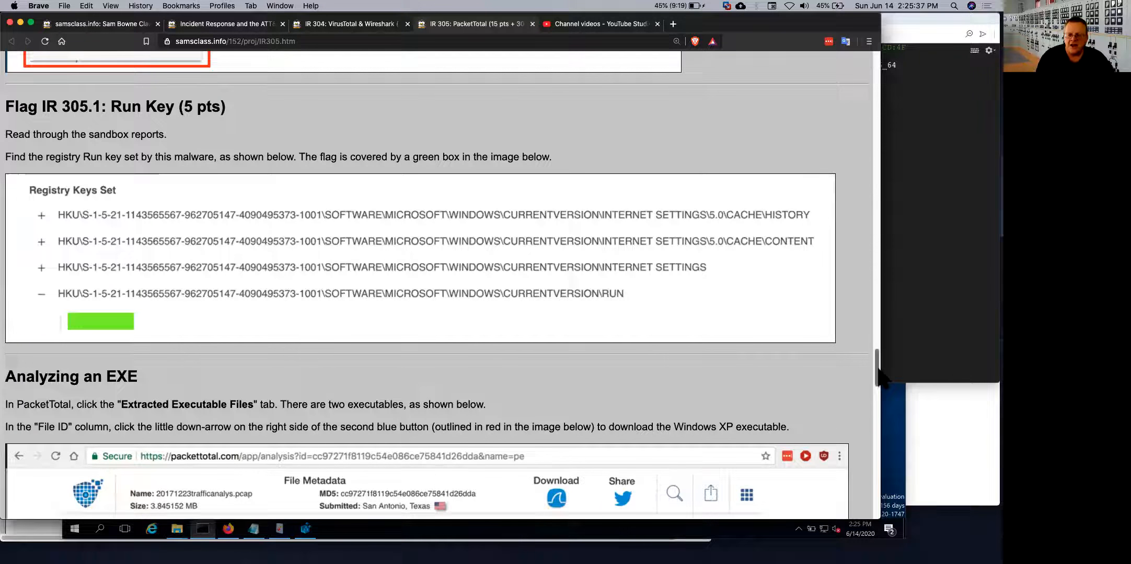
pyautogui.moveTo(877, 372); pyautogui.dragTo(864, 469)
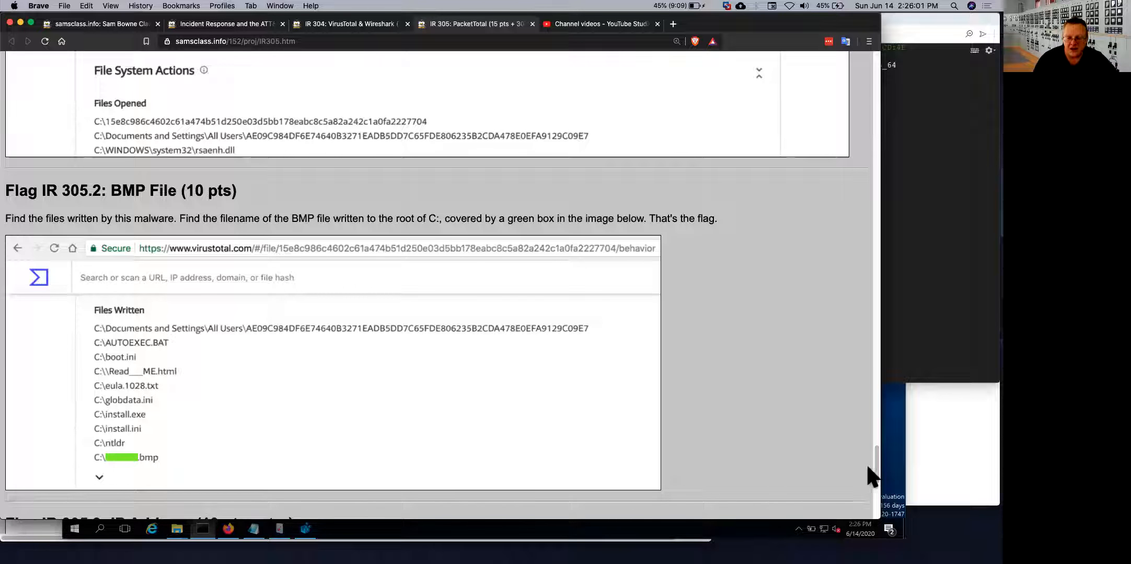
pyautogui.moveTo(872, 470); pyautogui.dragTo(864, 508)
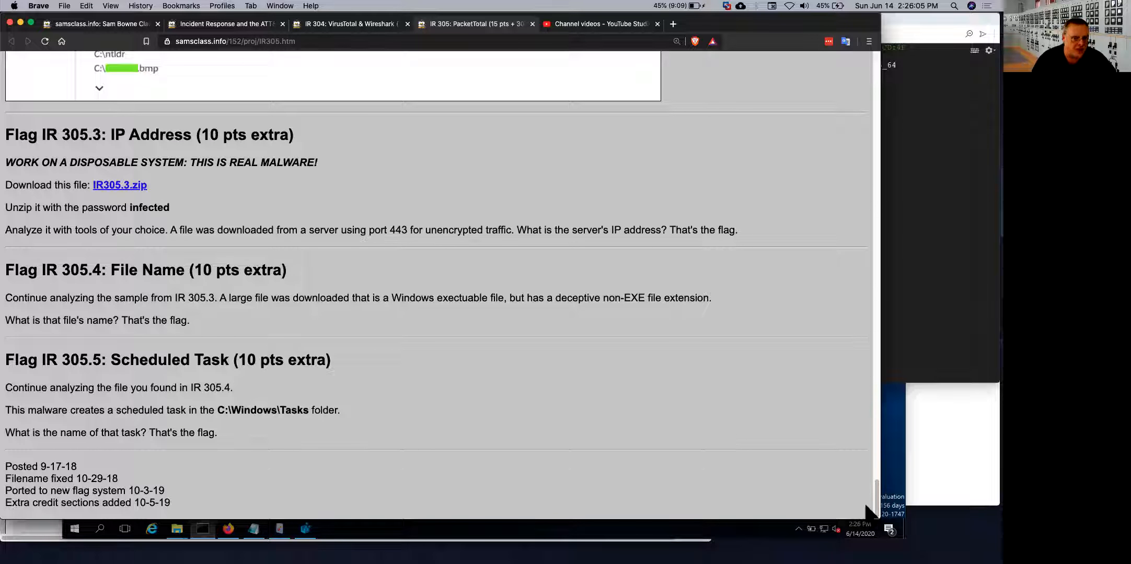